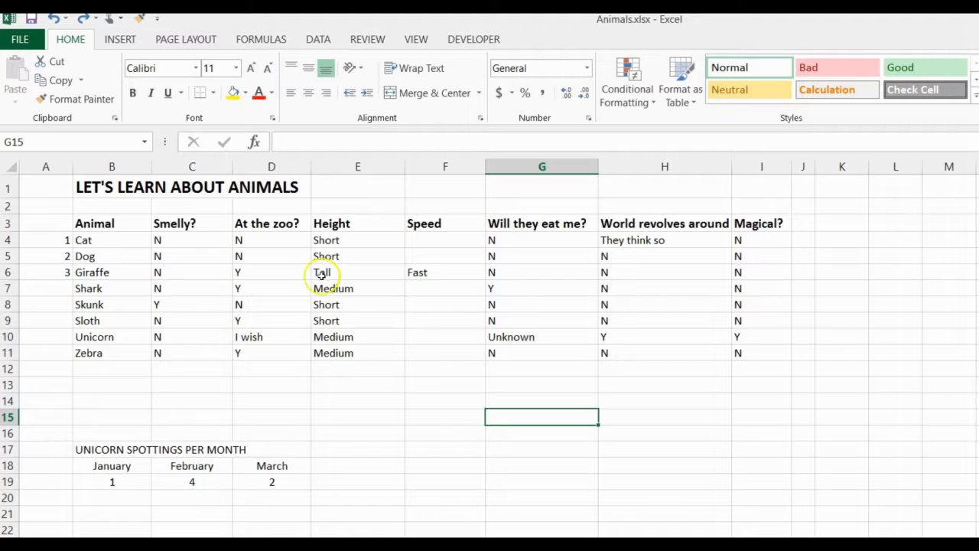
# Step: Create a table with headers from the animal data in range B3:I11, leaving out the number column
pyautogui.click(346, 274)
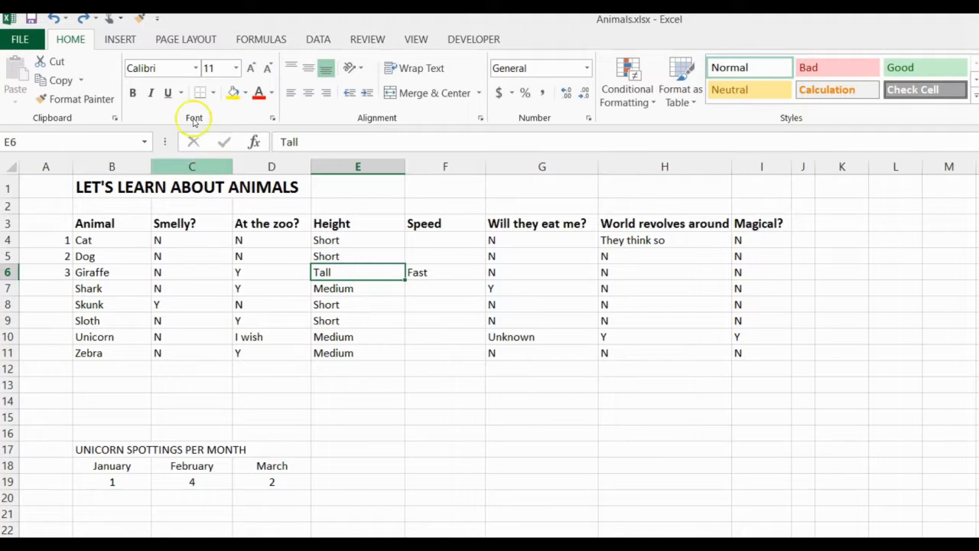
pyautogui.click(125, 41)
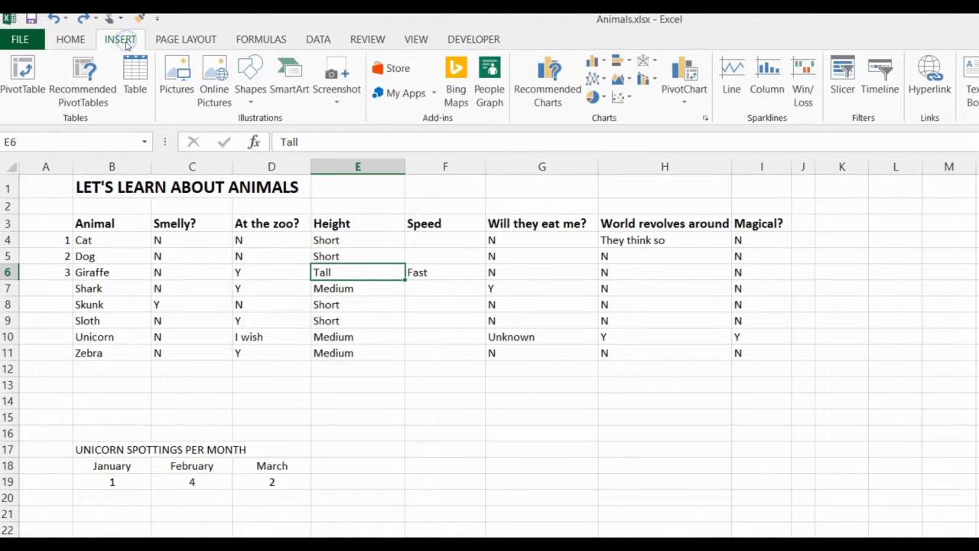
pyautogui.click(136, 91)
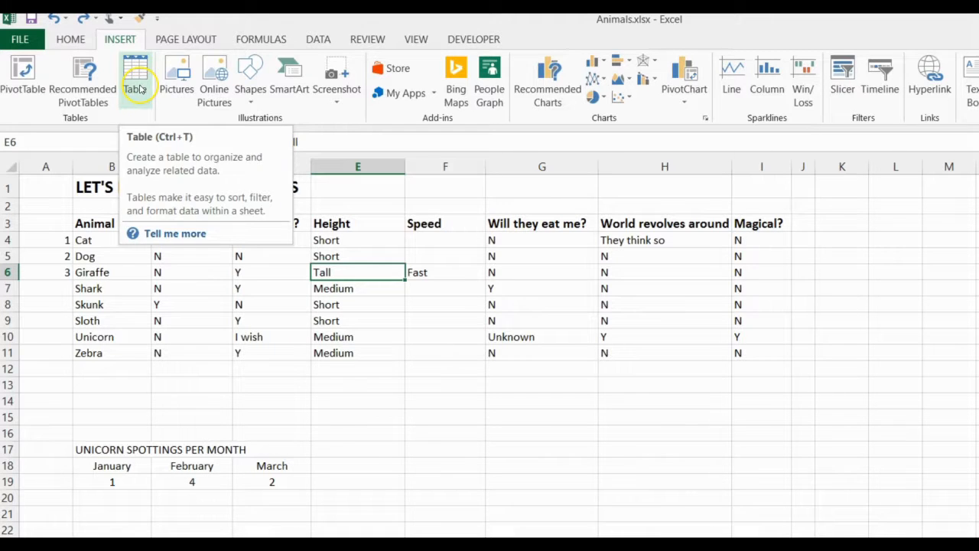
pyautogui.click(140, 90)
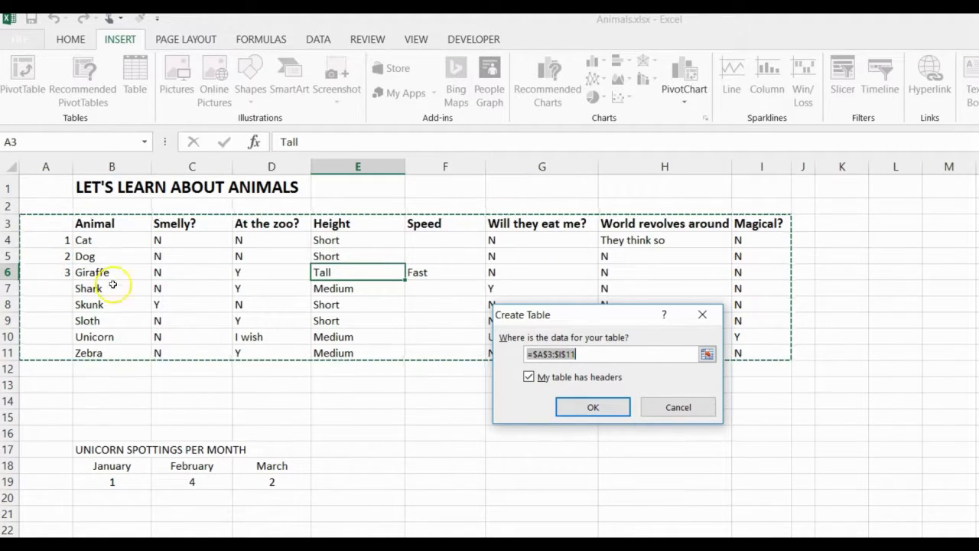
pyautogui.click(707, 354)
pyautogui.moveTo(102, 224); pyautogui.dragTo(760, 358)
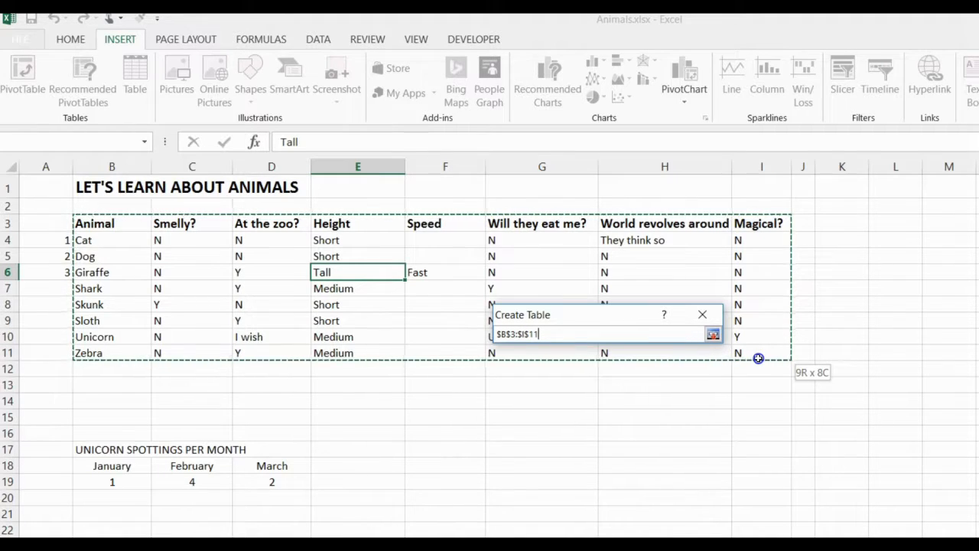
pyautogui.click(712, 334)
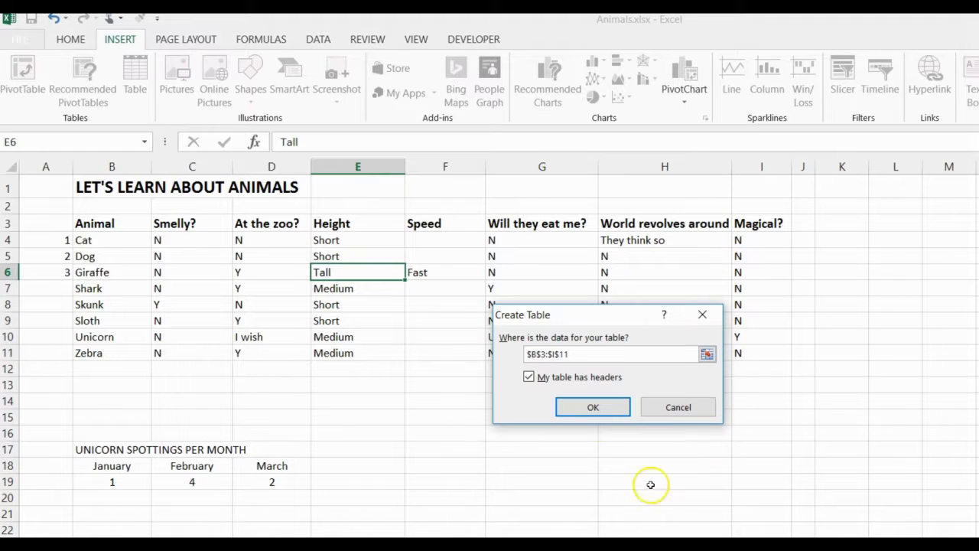
pyautogui.click(593, 408)
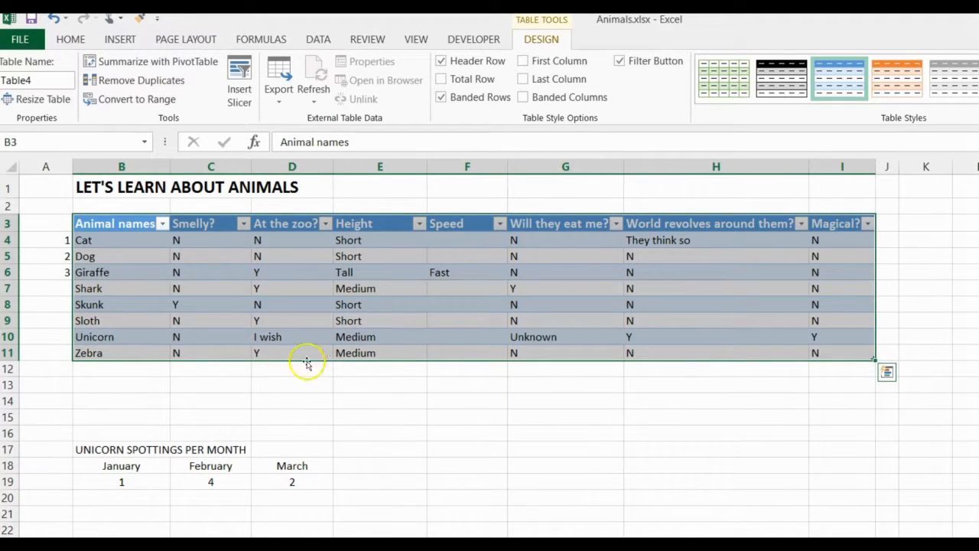
pyautogui.click(505, 261)
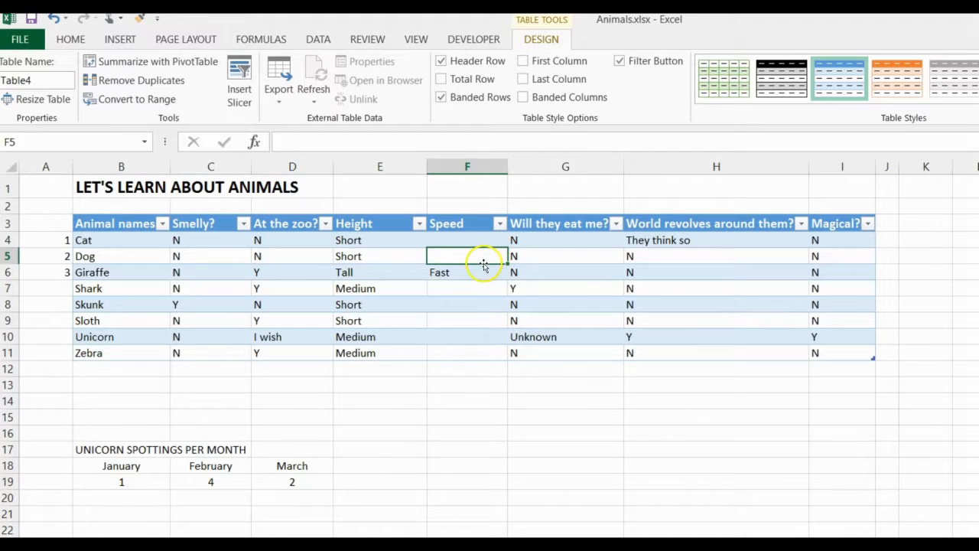
# Step: Examine the Animal names column's filter options and how the table headers behave further down the sheet
pyautogui.click(159, 227)
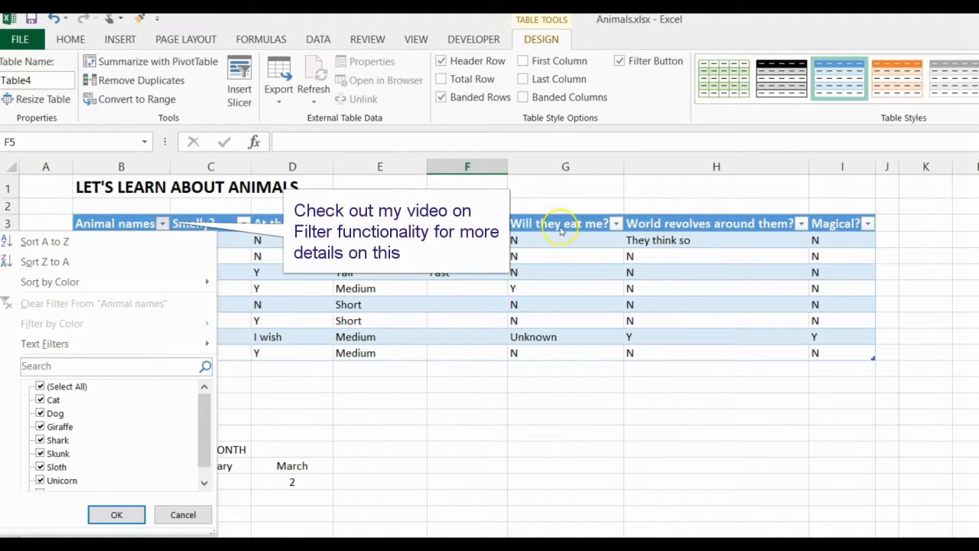
pyautogui.click(386, 307)
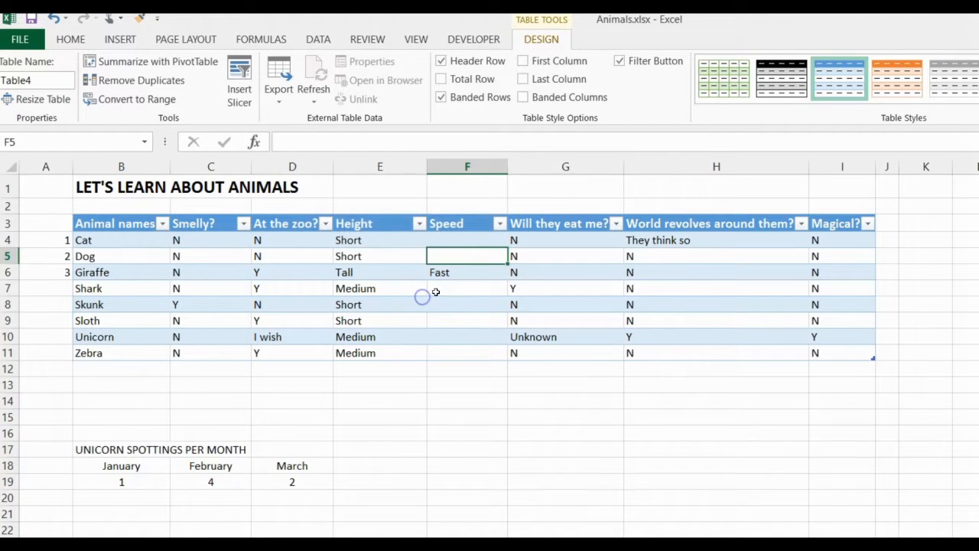
pyautogui.scroll(-1, 437, 290)
pyautogui.scroll(-1, 436, 292)
pyautogui.scroll(3, 436, 290)
pyautogui.scroll(-1, 489, 355)
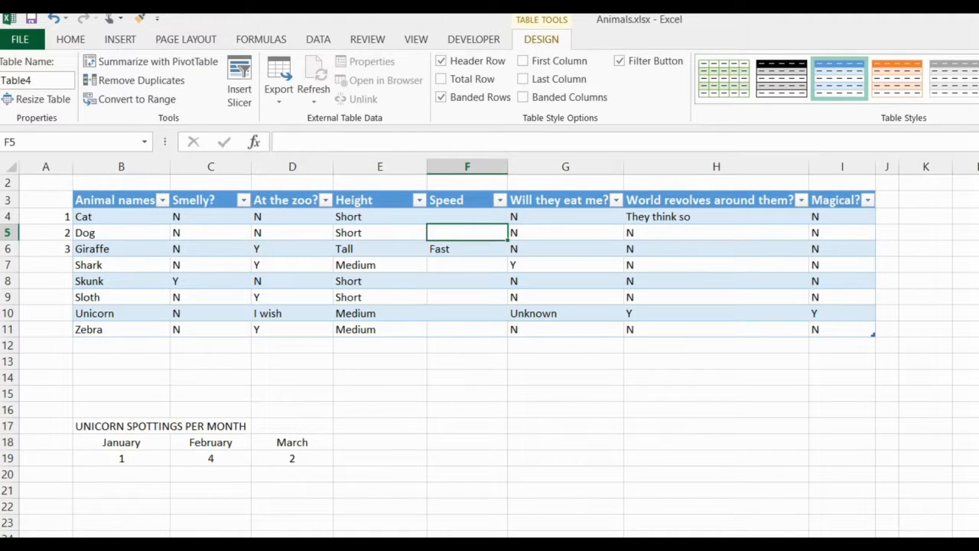
pyautogui.scroll(-2, 490, 352)
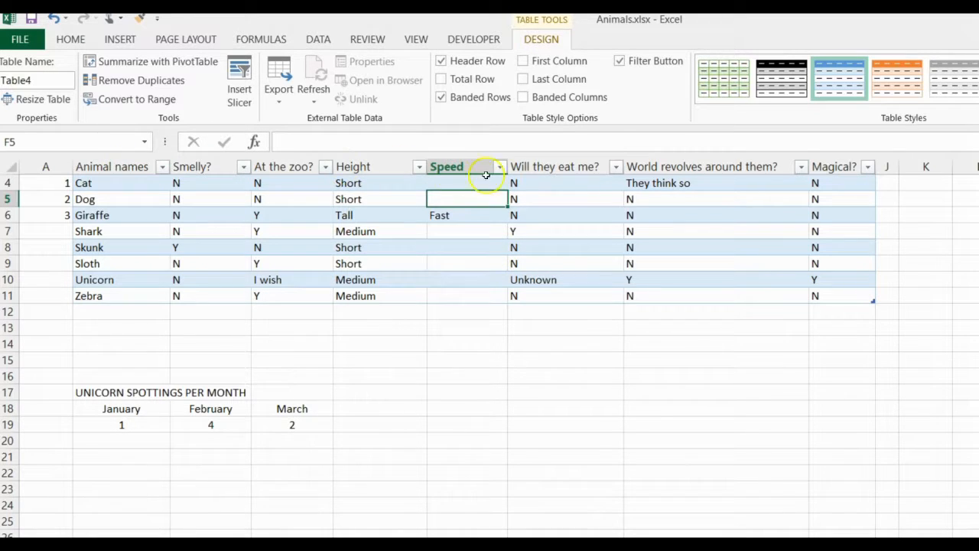
pyautogui.scroll(-2, 714, 378)
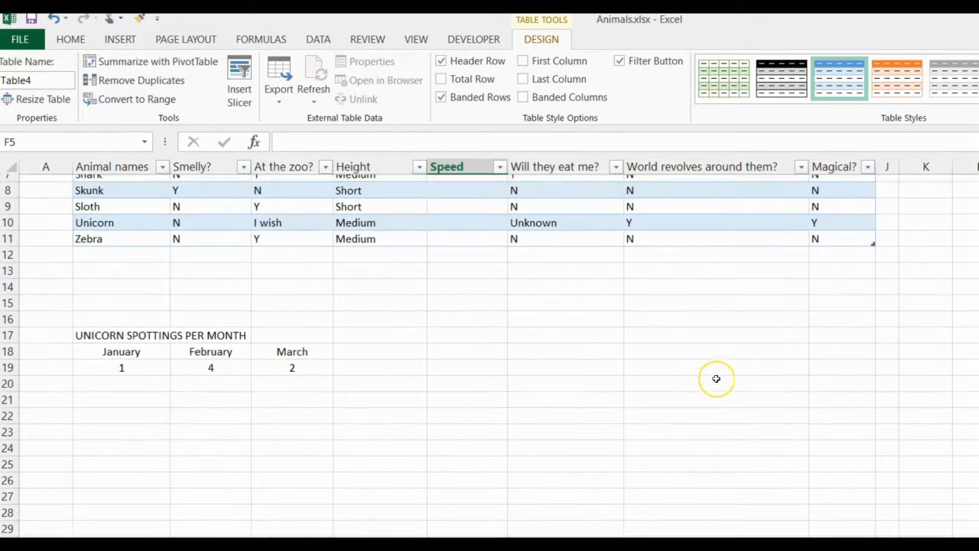
pyautogui.scroll(-13, 716, 378)
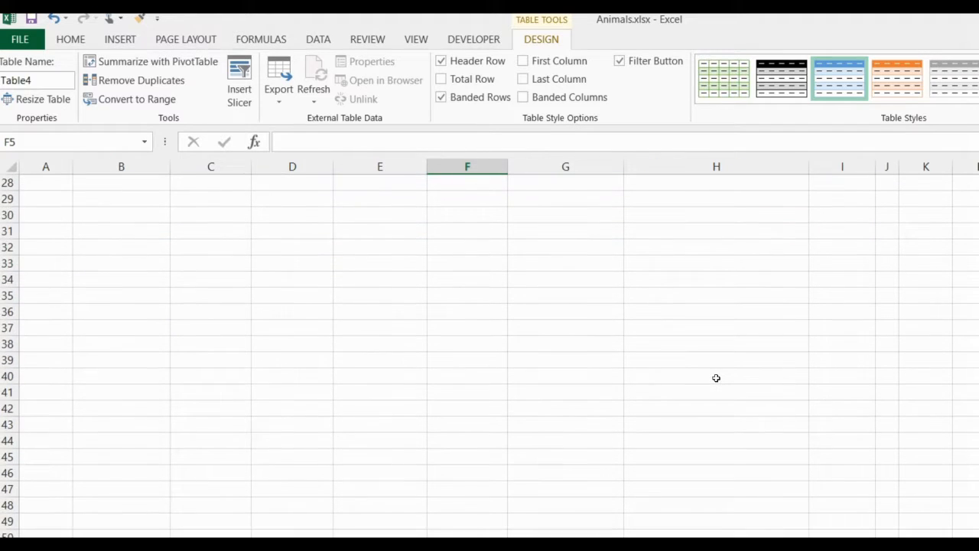
pyautogui.scroll(16, 676, 356)
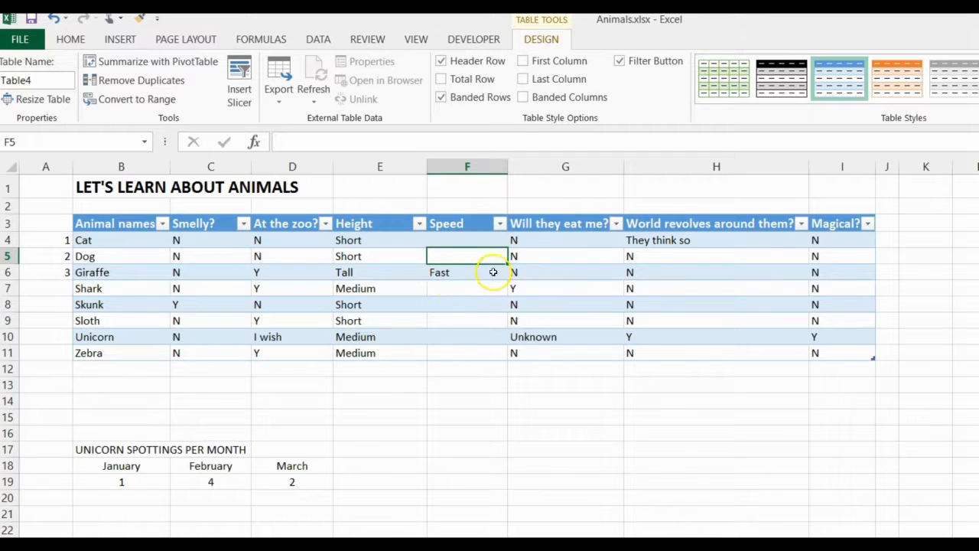
# Step: Apply the green banded table style from the Light group to the animal table
pyautogui.click(517, 283)
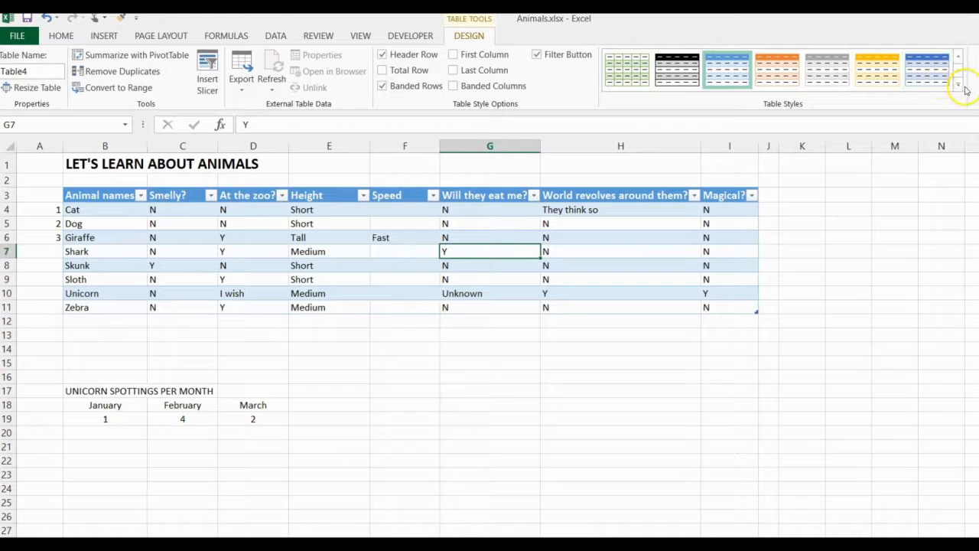
pyautogui.click(959, 87)
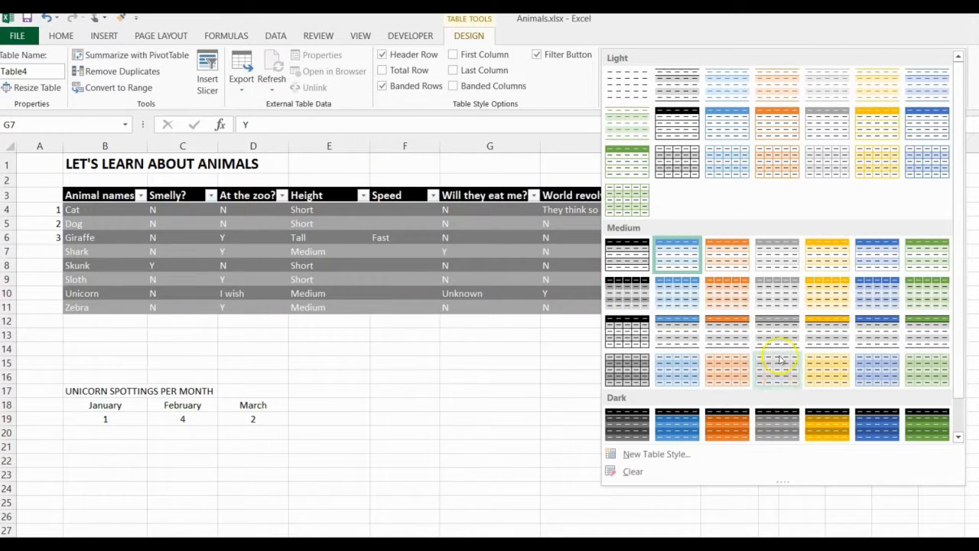
pyautogui.click(639, 118)
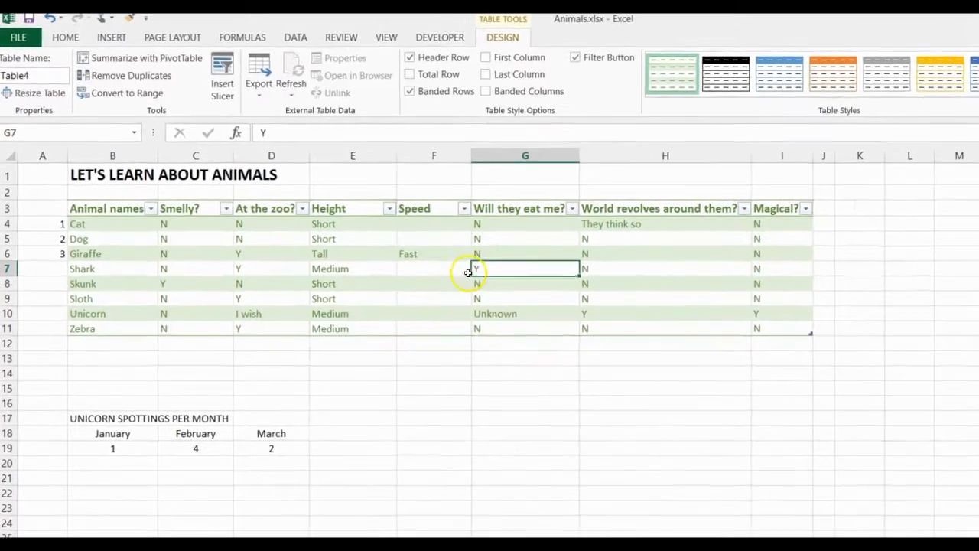
pyautogui.click(417, 251)
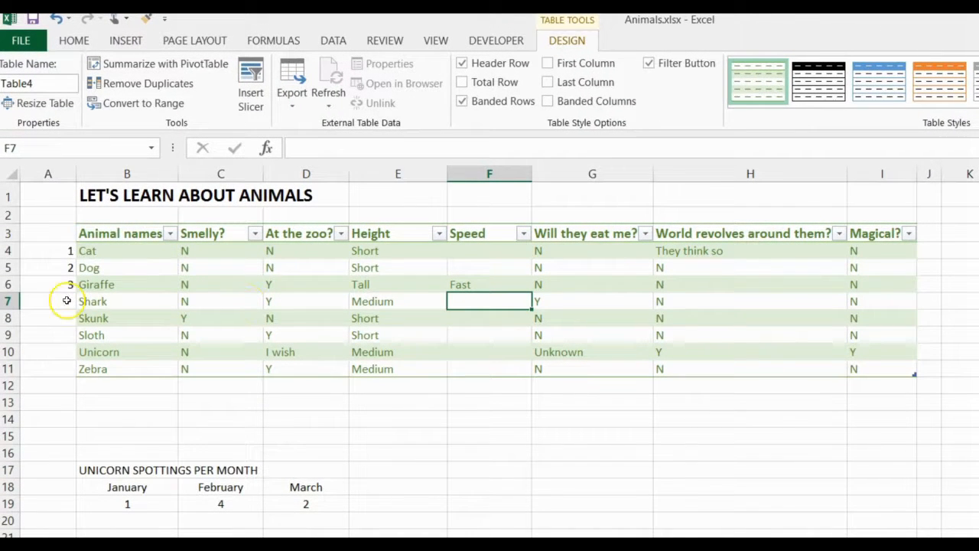
# Step: Insert an empty row above the Shark row
pyautogui.rightClick(8, 302)
pyautogui.click(62, 419)
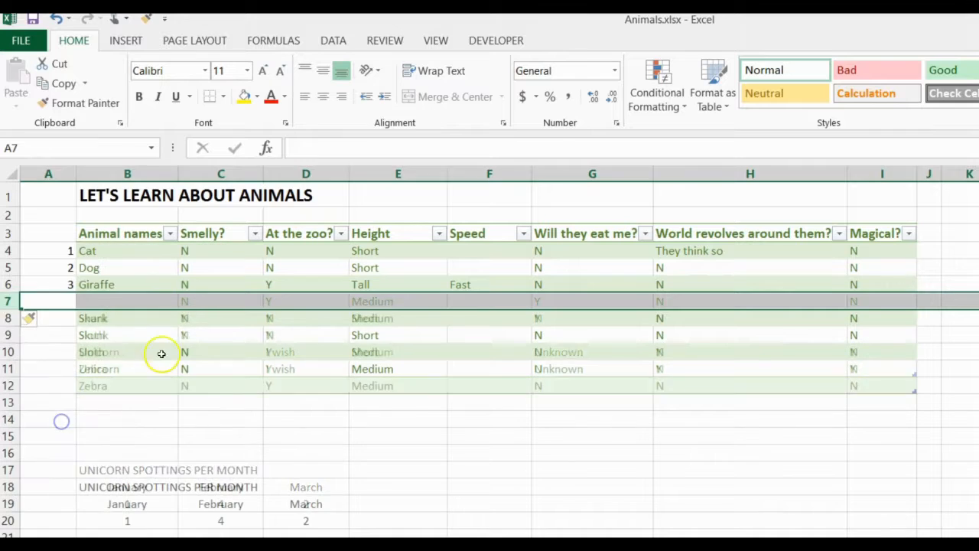
pyautogui.click(335, 322)
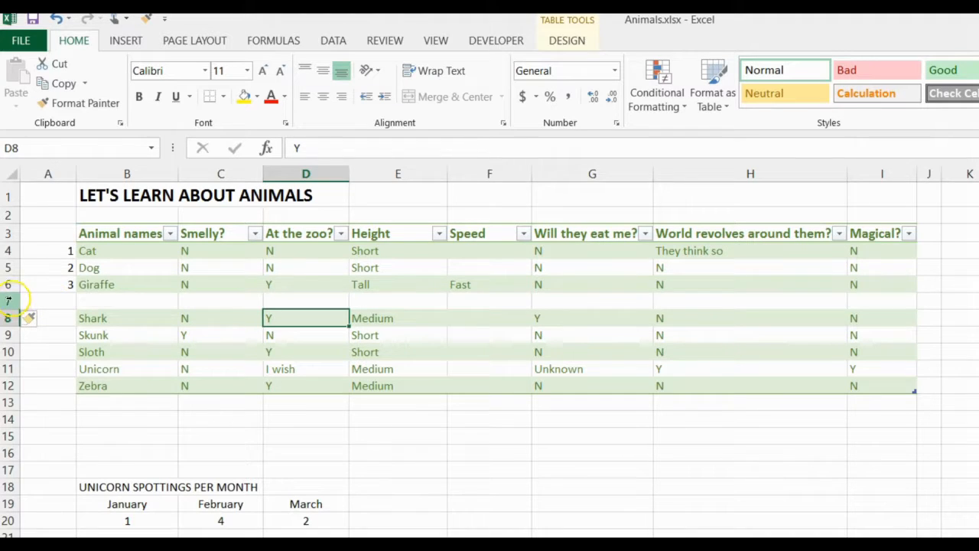
# Step: Delete the empty row 7 between Giraffe and Shark
pyautogui.click(11, 299)
pyautogui.rightClick(11, 300)
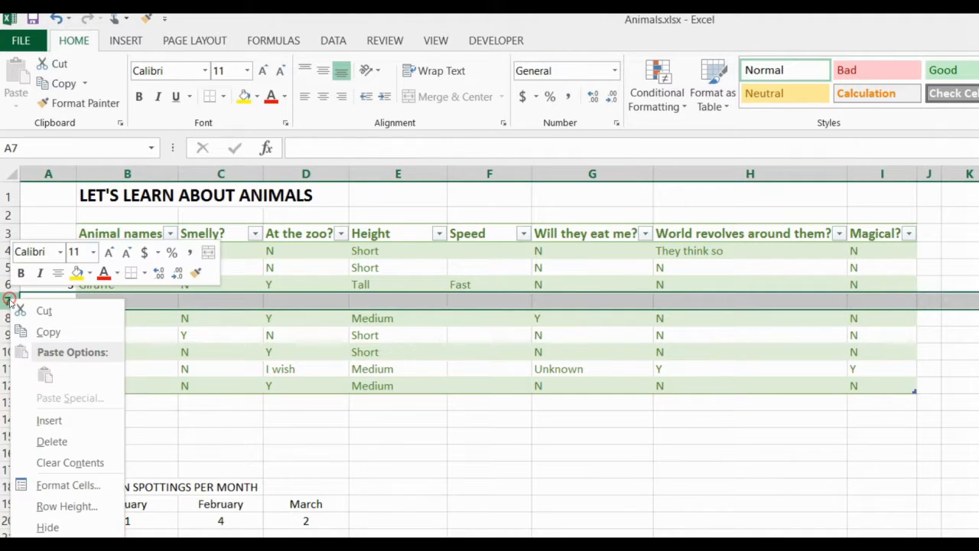
pyautogui.click(72, 440)
# Step: Add Raccoon as a new animal name in cell B12, directly below Zebra
pyautogui.click(131, 386)
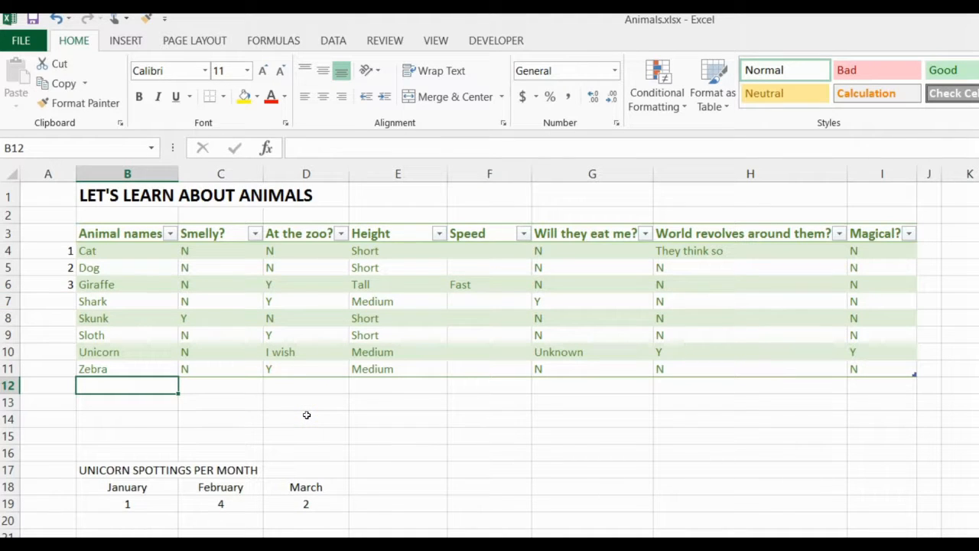
pyautogui.write('Raccoon')
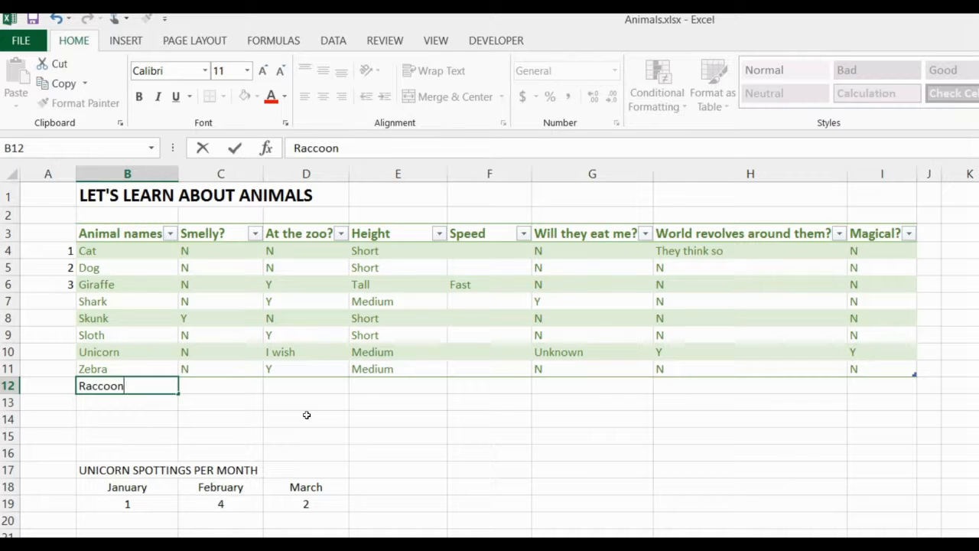
pyautogui.press('Return')
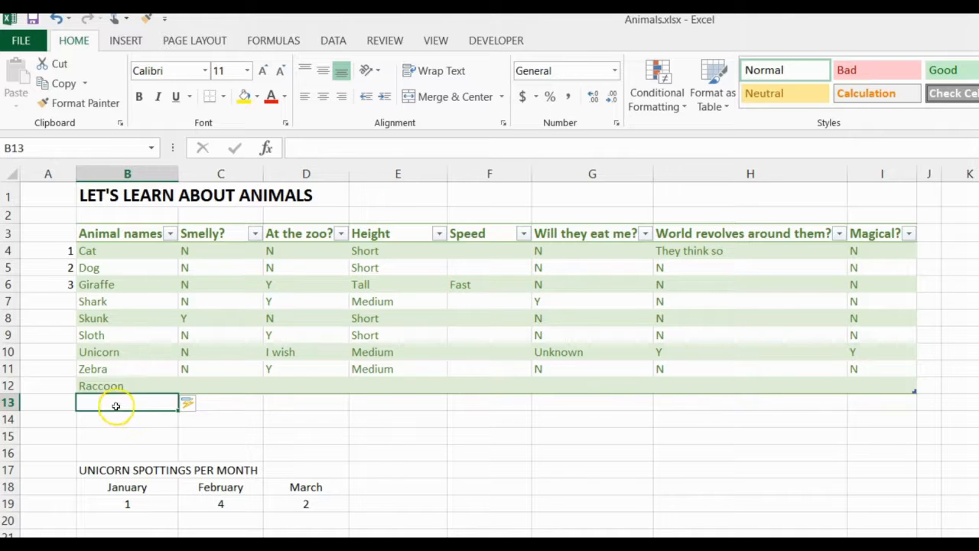
# Step: View the table auto-expansion options offered for the new Raccoon row, without choosing one
pyautogui.click(196, 409)
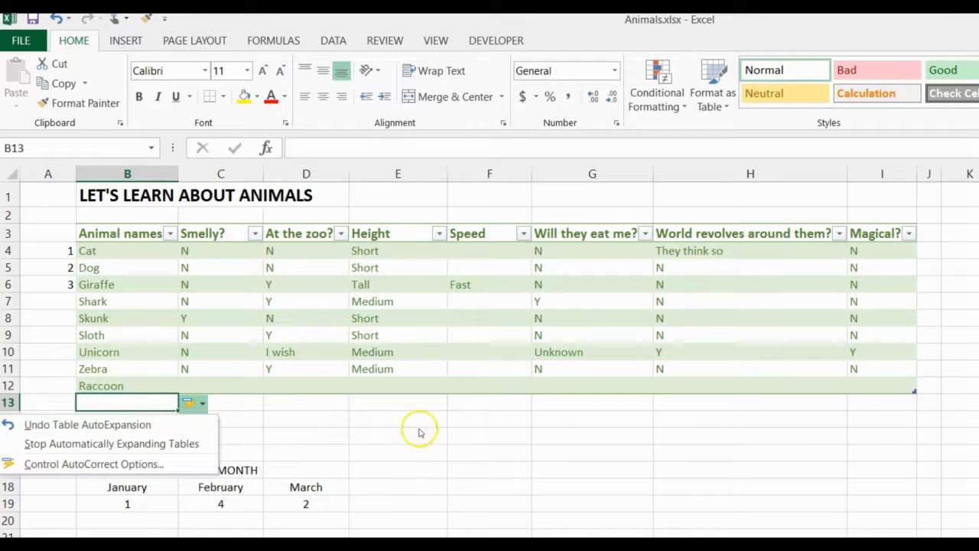
pyautogui.click(458, 389)
pyautogui.click(242, 400)
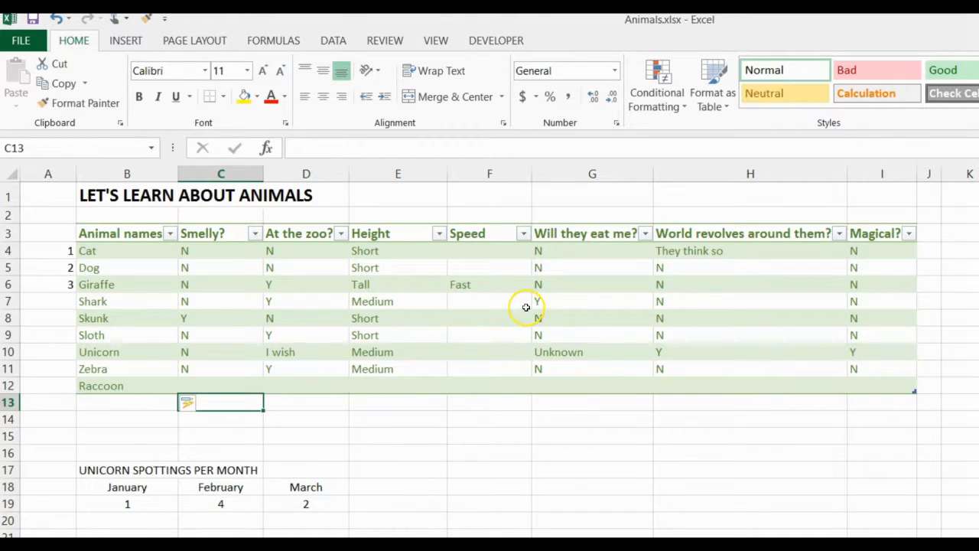
# Step: Review the available table styles for the animal table without applying another one
pyautogui.click(483, 298)
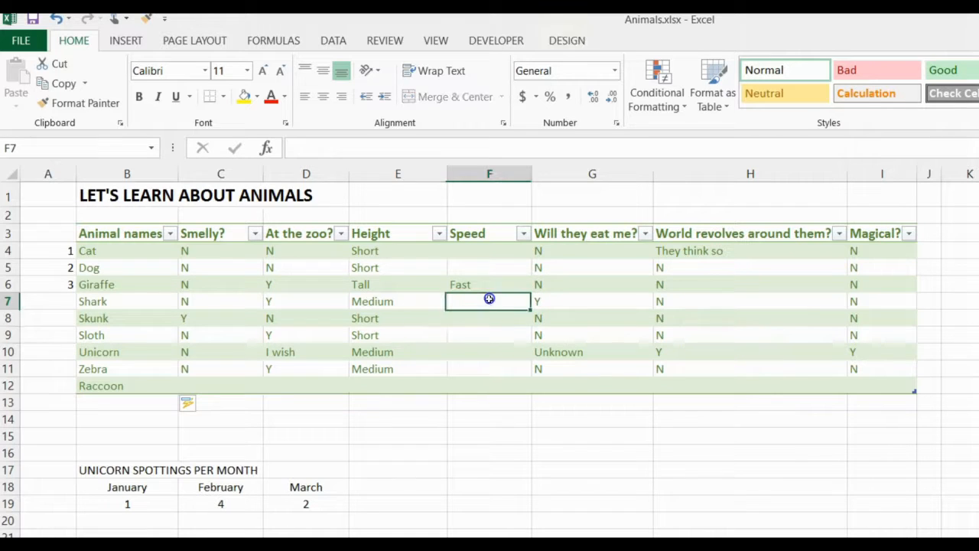
pyautogui.click(569, 38)
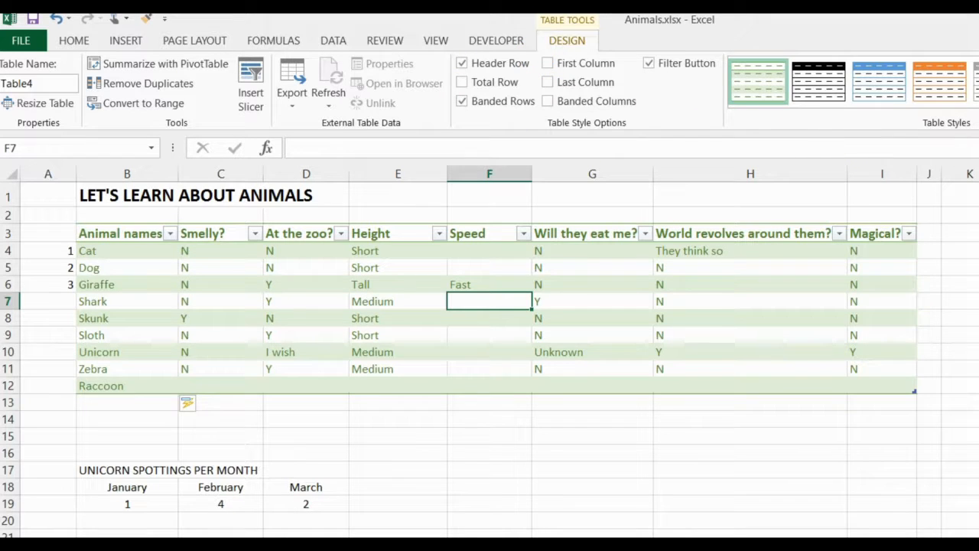
pyautogui.click(977, 100)
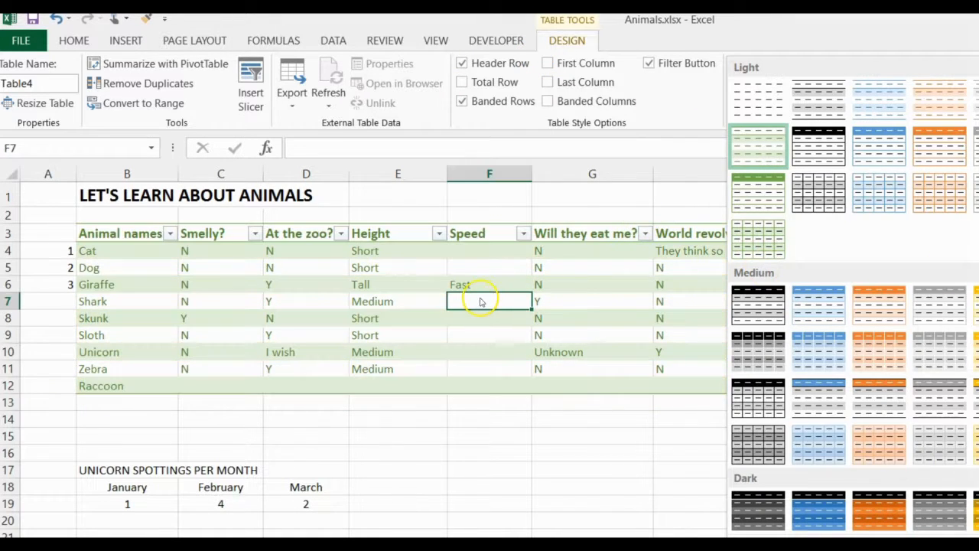
pyautogui.click(475, 302)
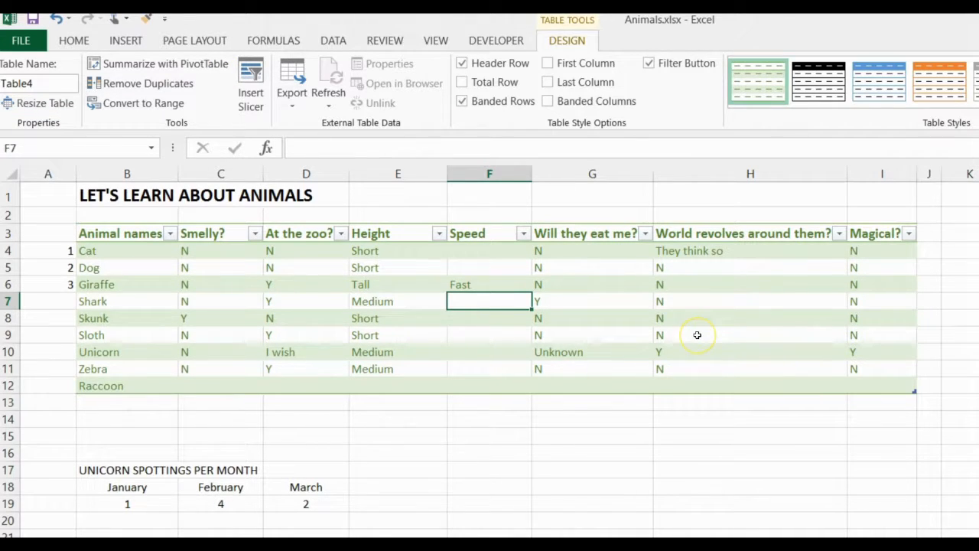
# Step: Convert the animal table back to a normal range
pyautogui.click(413, 301)
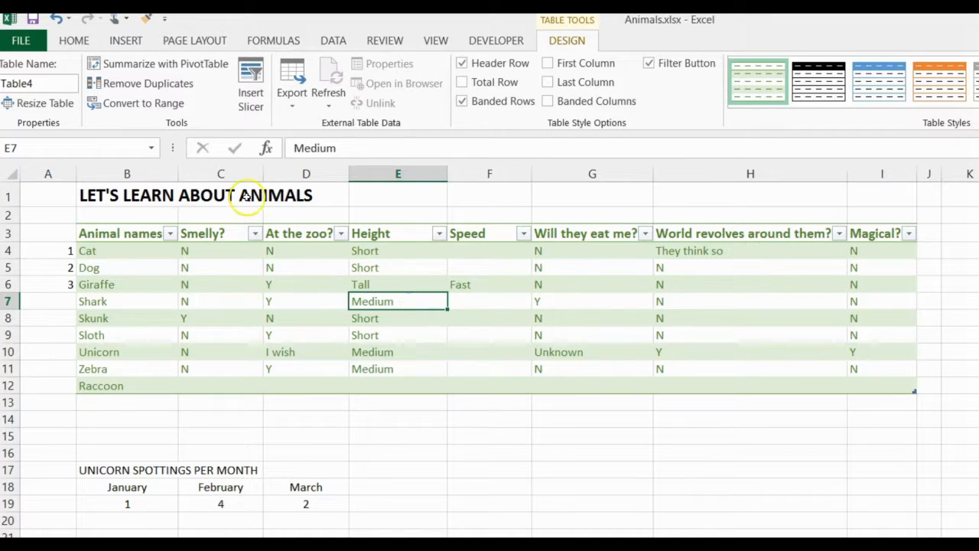
pyautogui.click(123, 108)
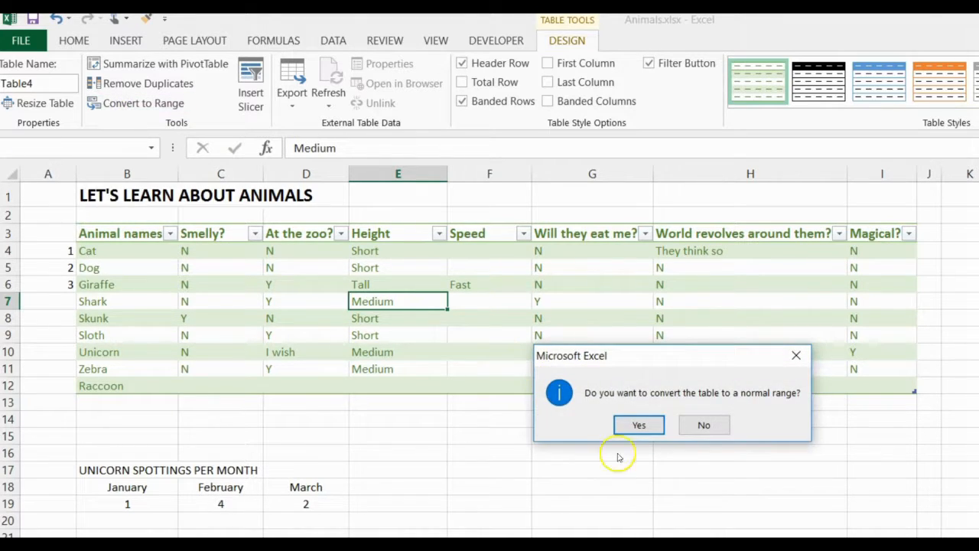
pyautogui.click(638, 425)
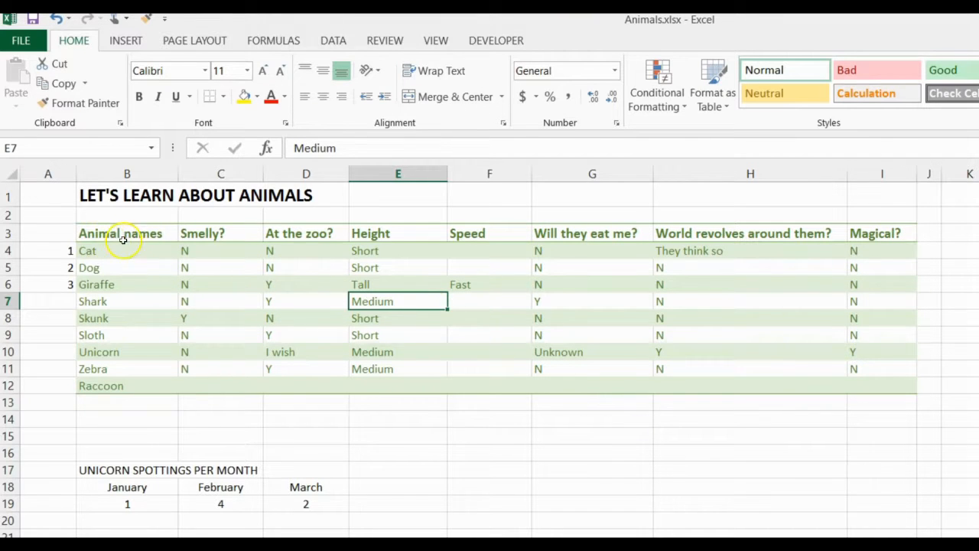
pyautogui.click(311, 300)
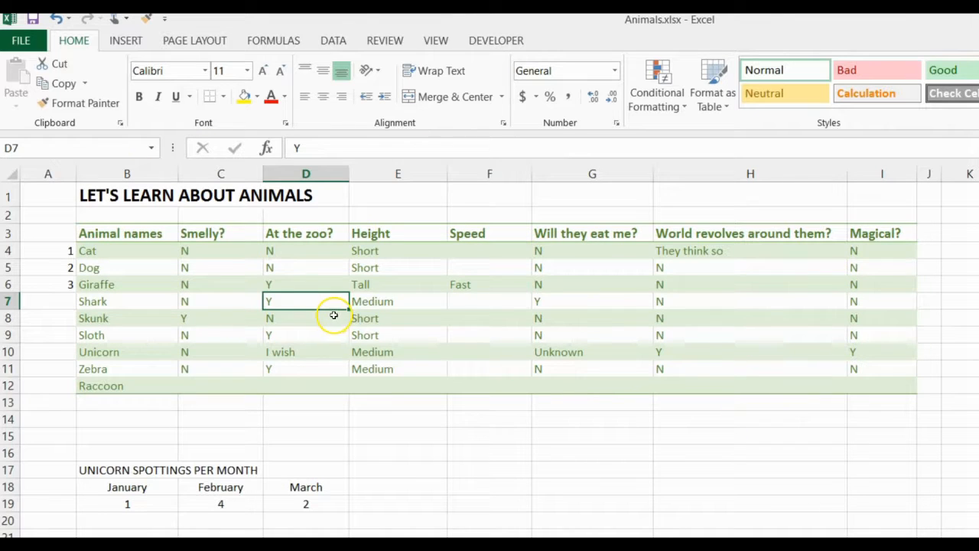
pyautogui.moveTo(100, 226); pyautogui.dragTo(892, 386)
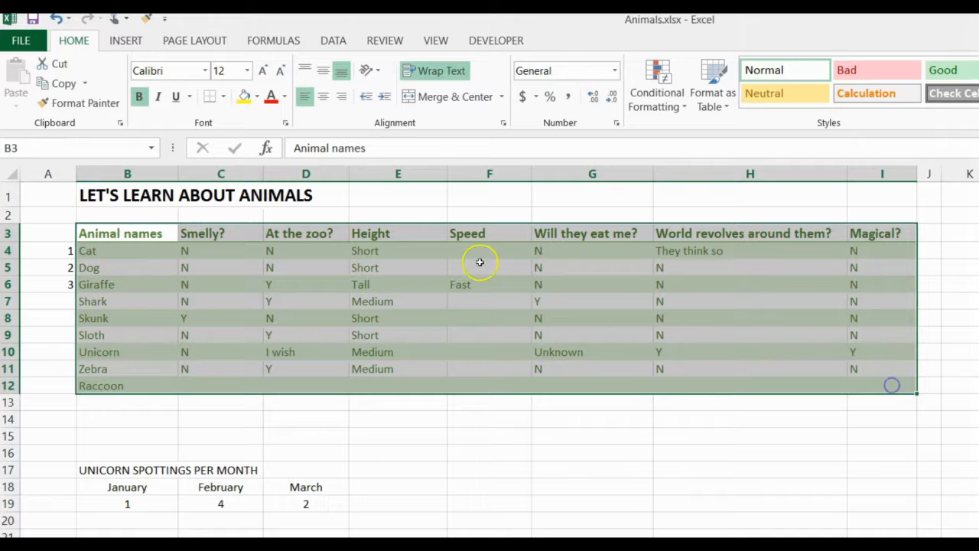
pyautogui.click(462, 343)
# Step: Insert an empty row above the Skunk row in the converted range
pyautogui.click(100, 319)
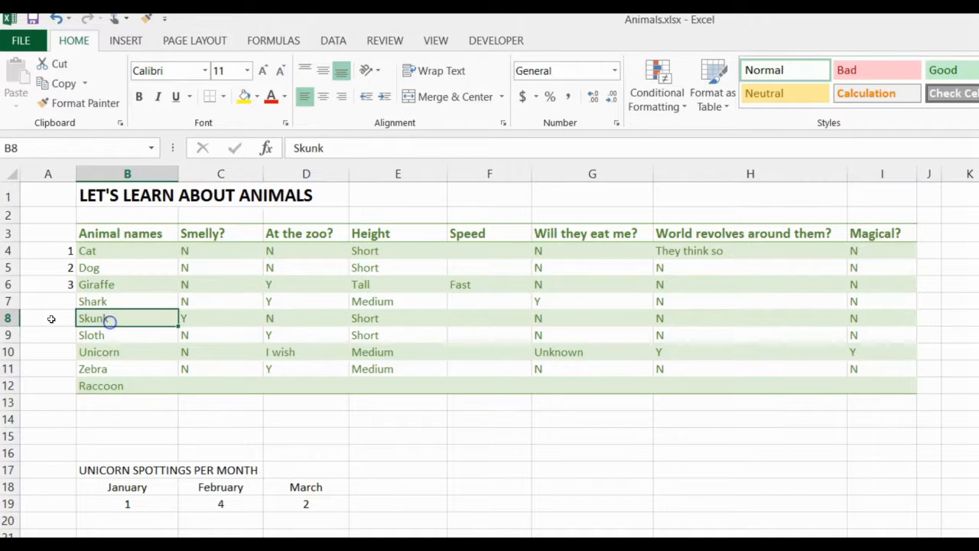
pyautogui.rightClick(8, 318)
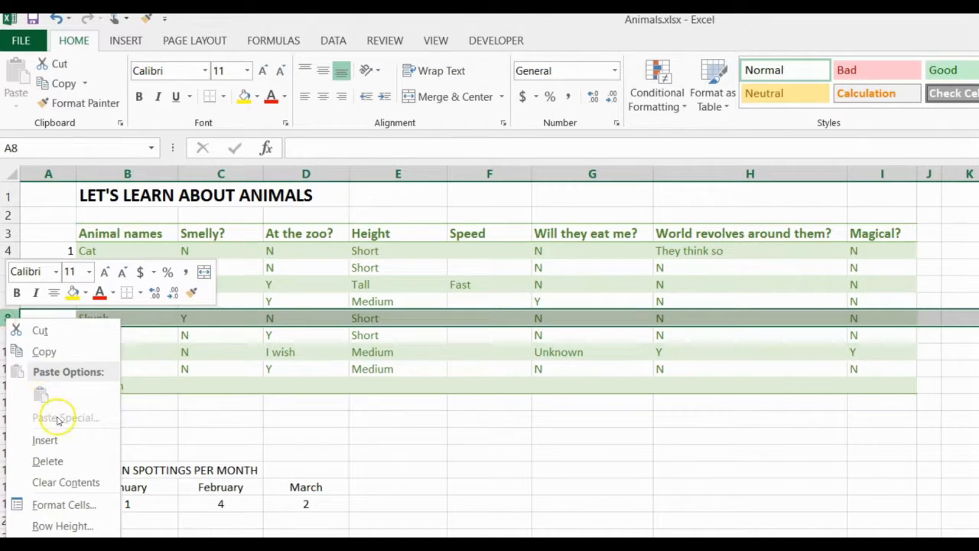
pyautogui.click(43, 438)
pyautogui.click(277, 367)
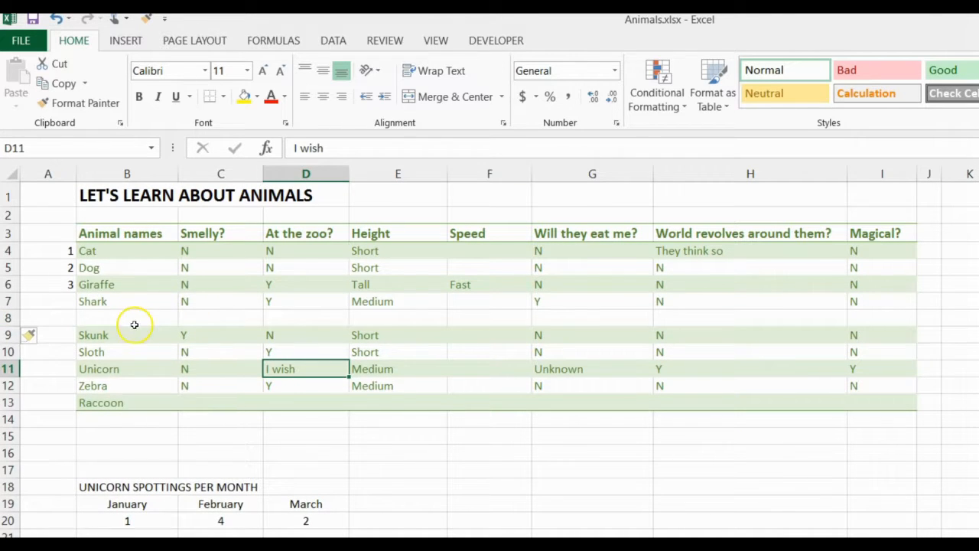